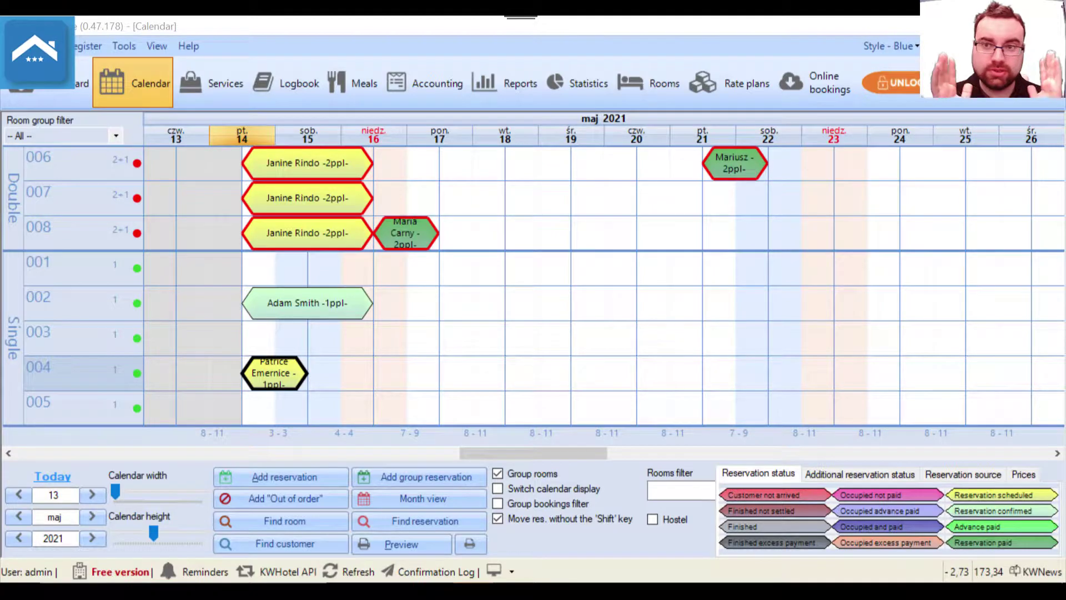
# - Filter the calendar to room 001, and clear the rooms filter again
pyautogui.click(702, 485)
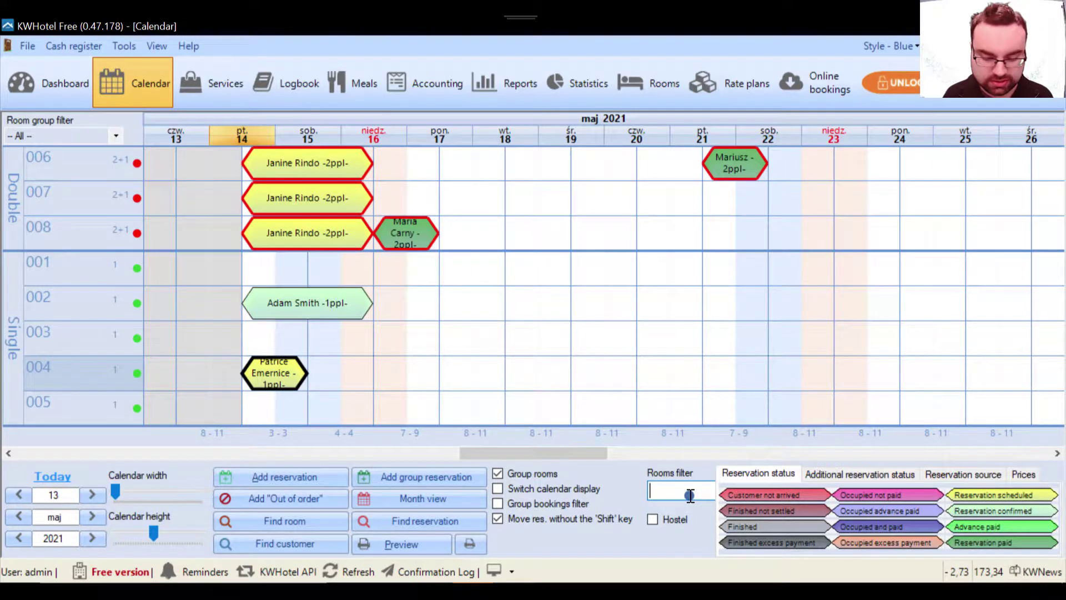
pyautogui.write('00')
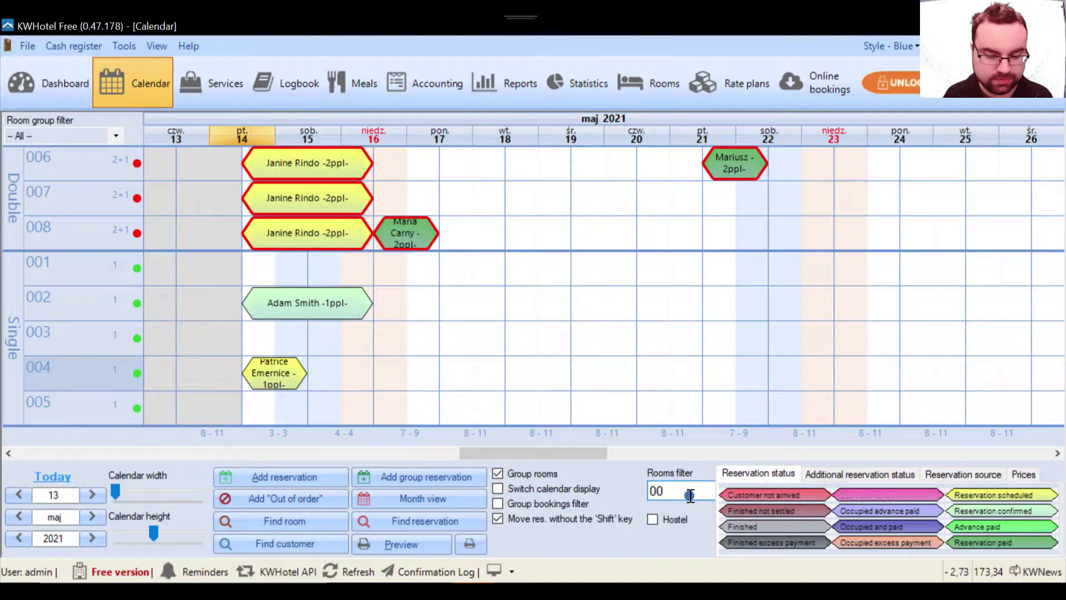
pyautogui.write('1')
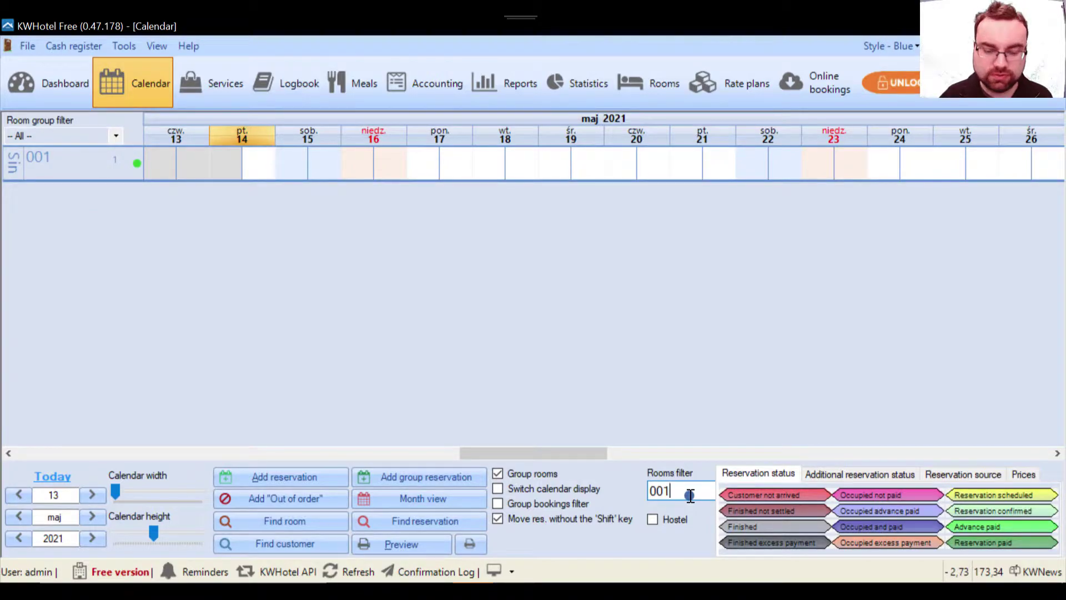
pyautogui.press('BackSpace')
pyautogui.press('BackSpace')
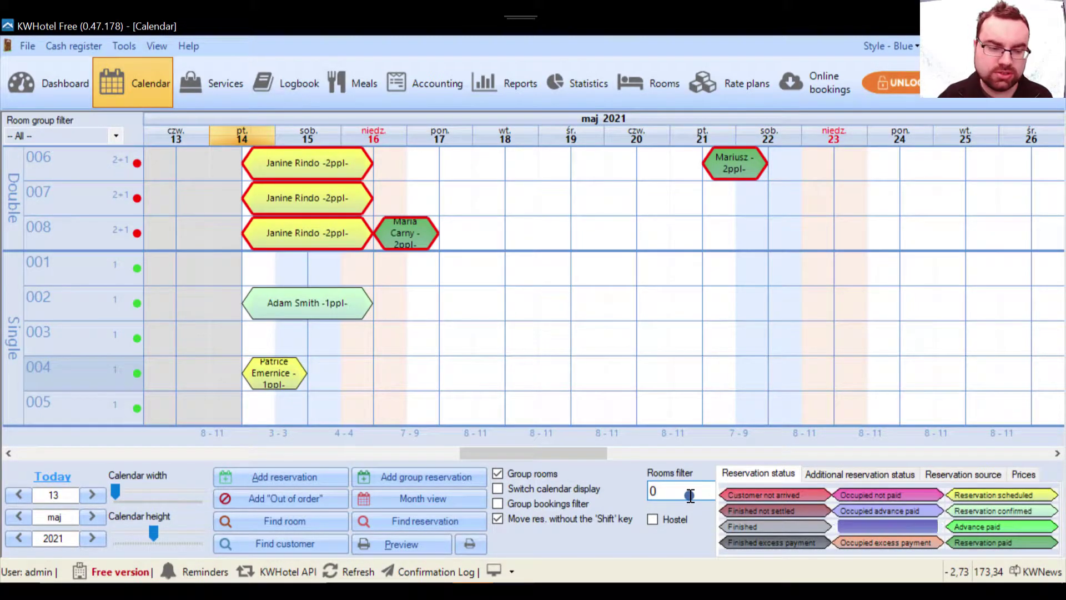
pyautogui.press('BackSpace')
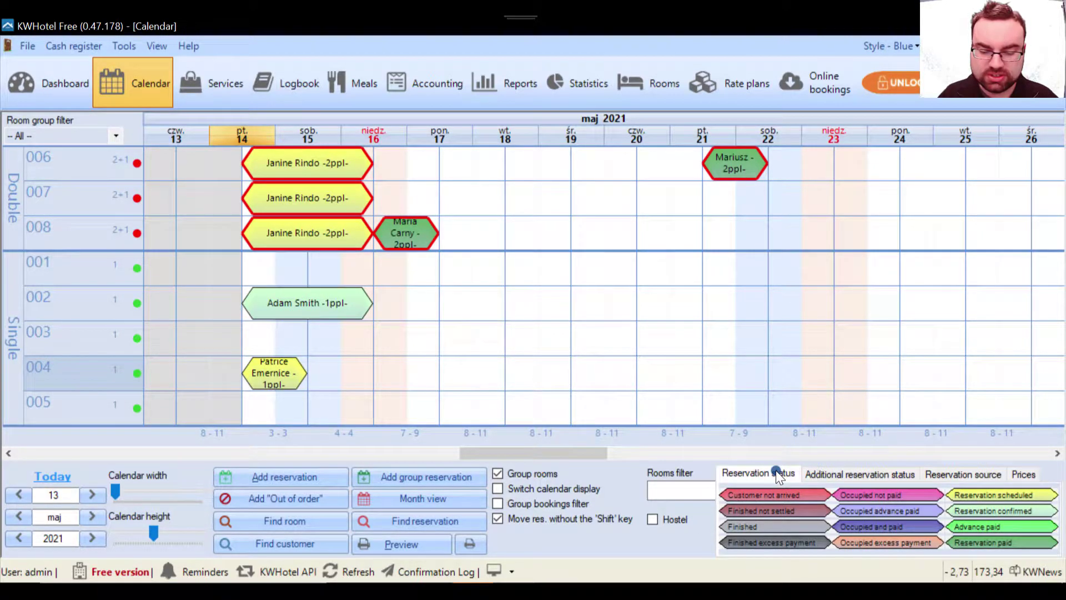
# - Compare the calendar's booking colours by additional reservation status with those by reservation status
pyautogui.click(823, 473)
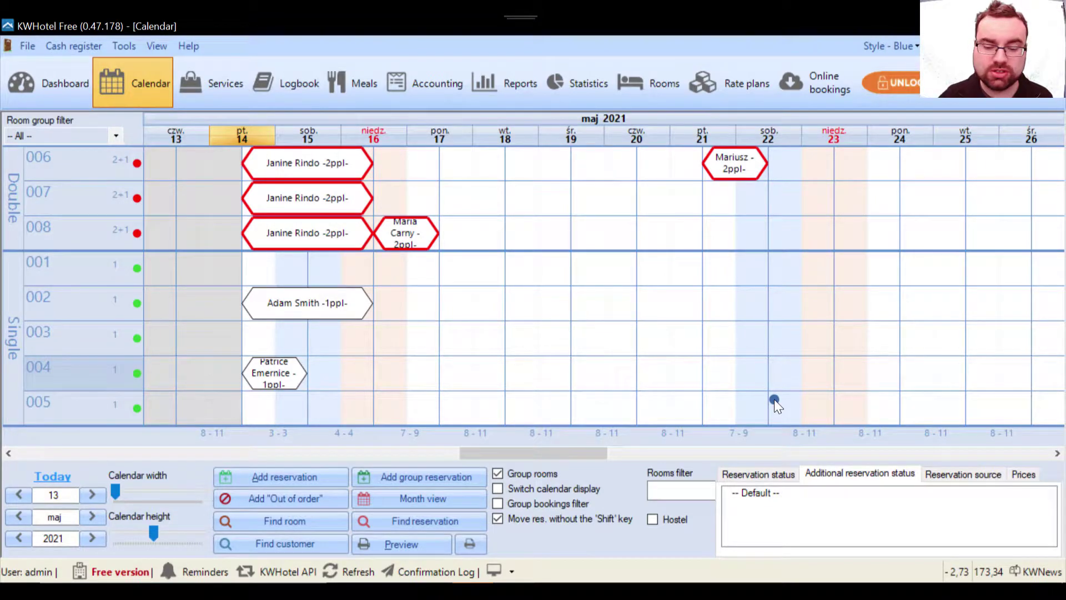
pyautogui.click(777, 473)
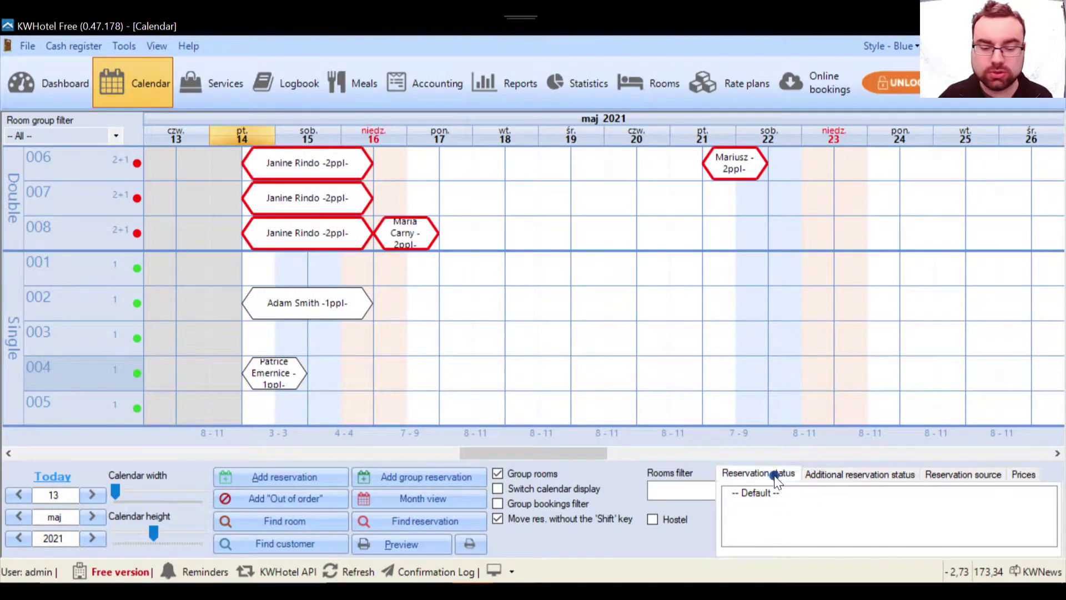
pyautogui.click(849, 473)
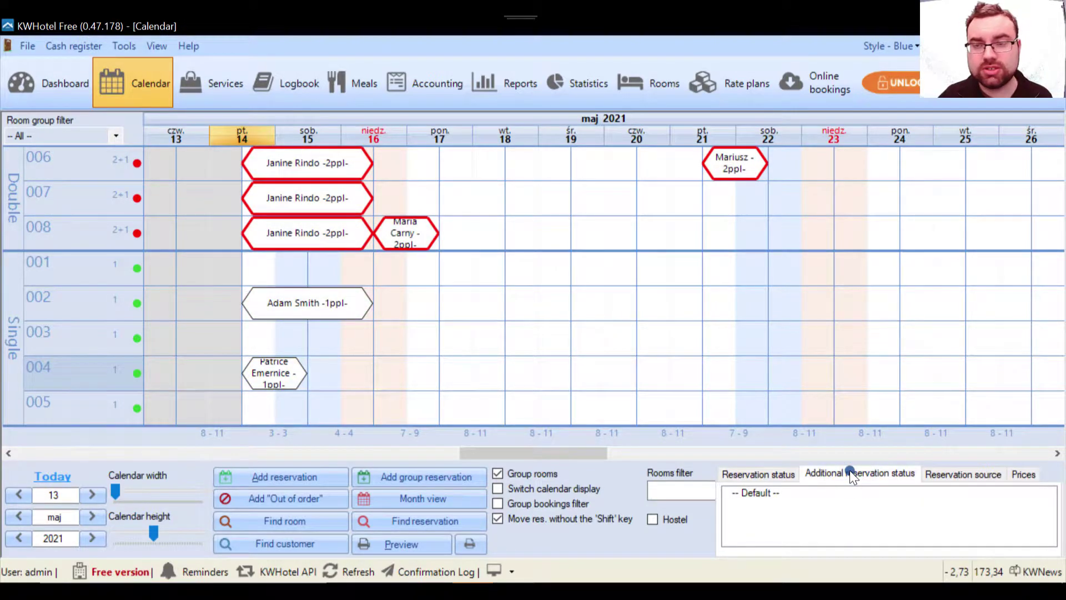
pyautogui.click(778, 471)
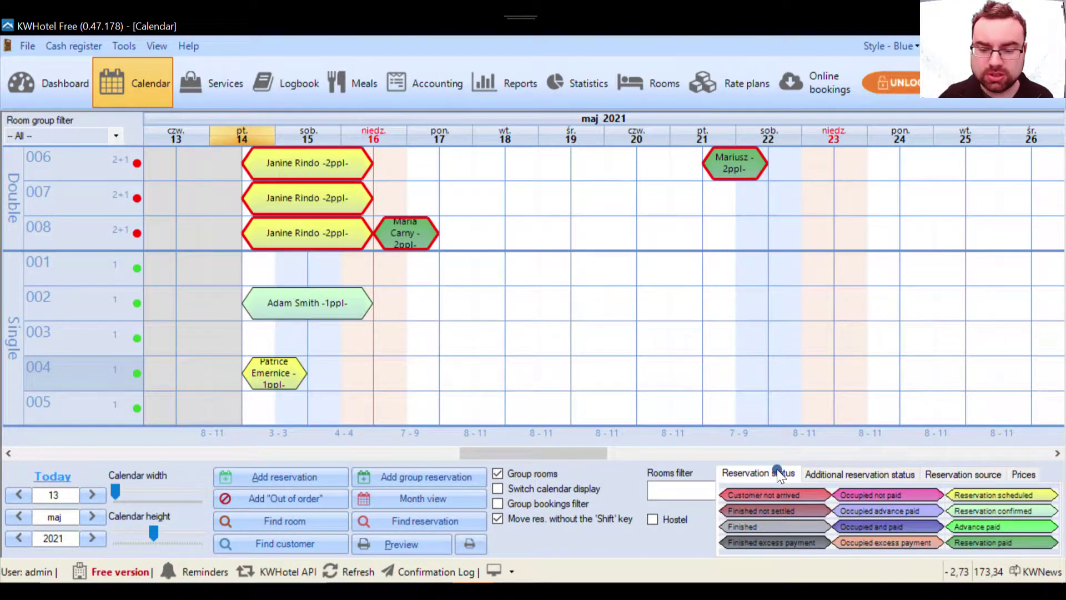
# - Compare the additional status and reservation status colours with the reservation source view, ending on reservation source
pyautogui.click(857, 475)
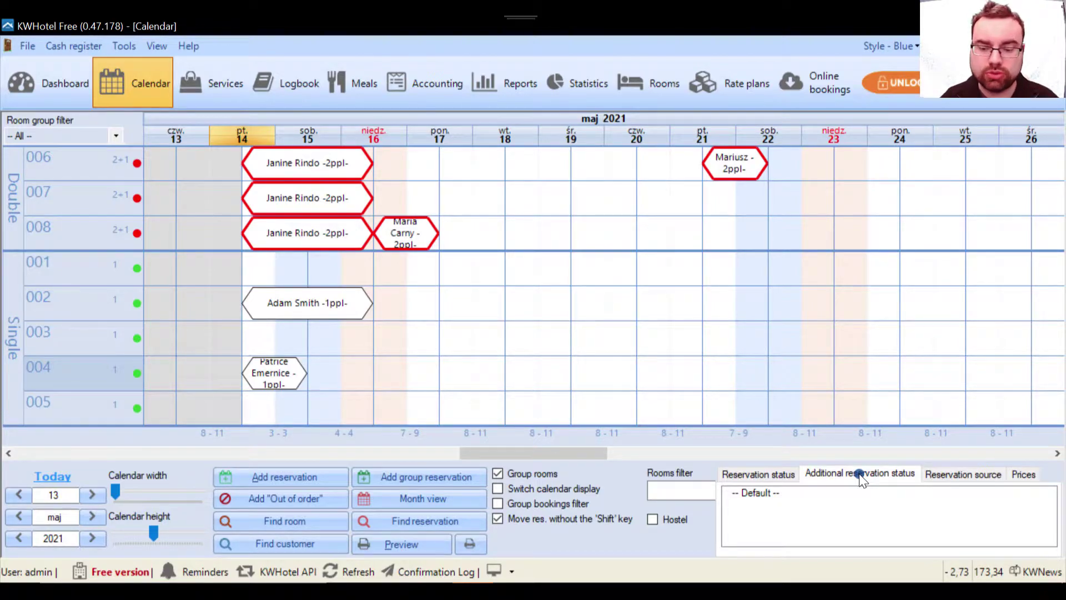
pyautogui.click(942, 472)
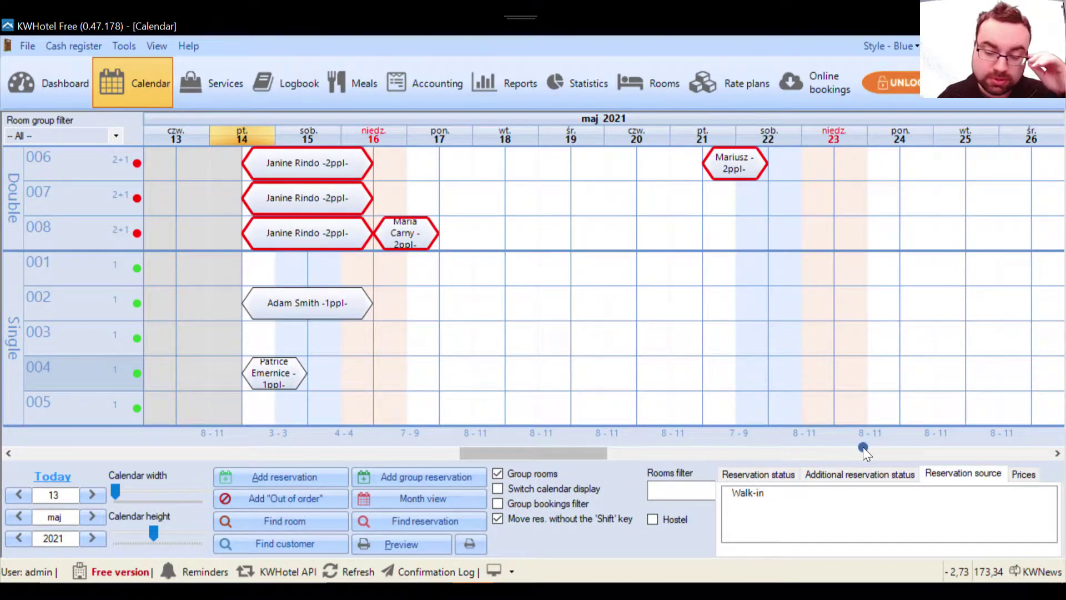
pyautogui.click(858, 475)
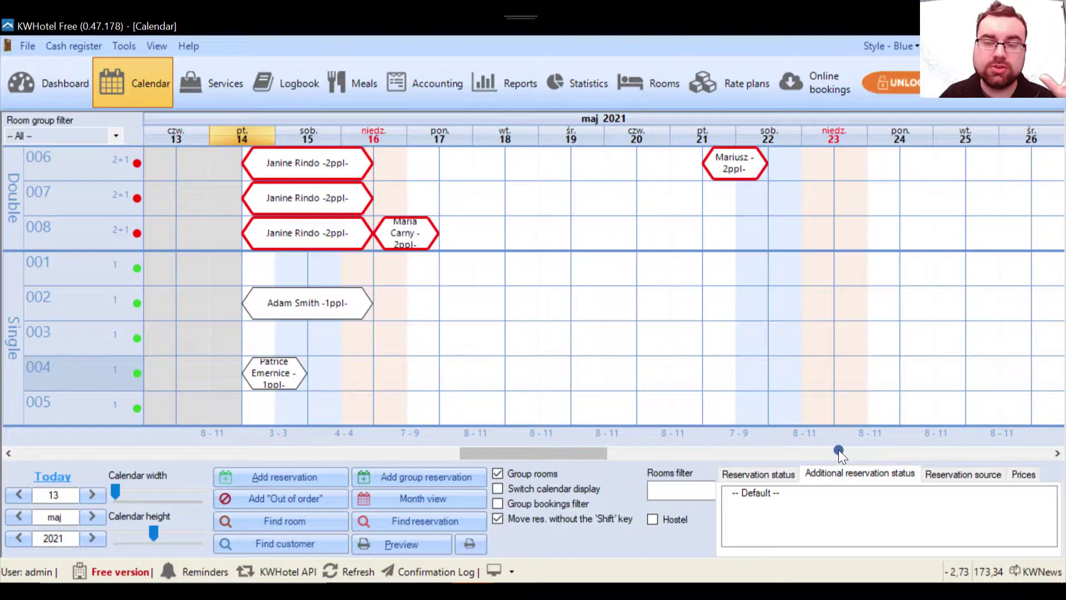
pyautogui.click(781, 473)
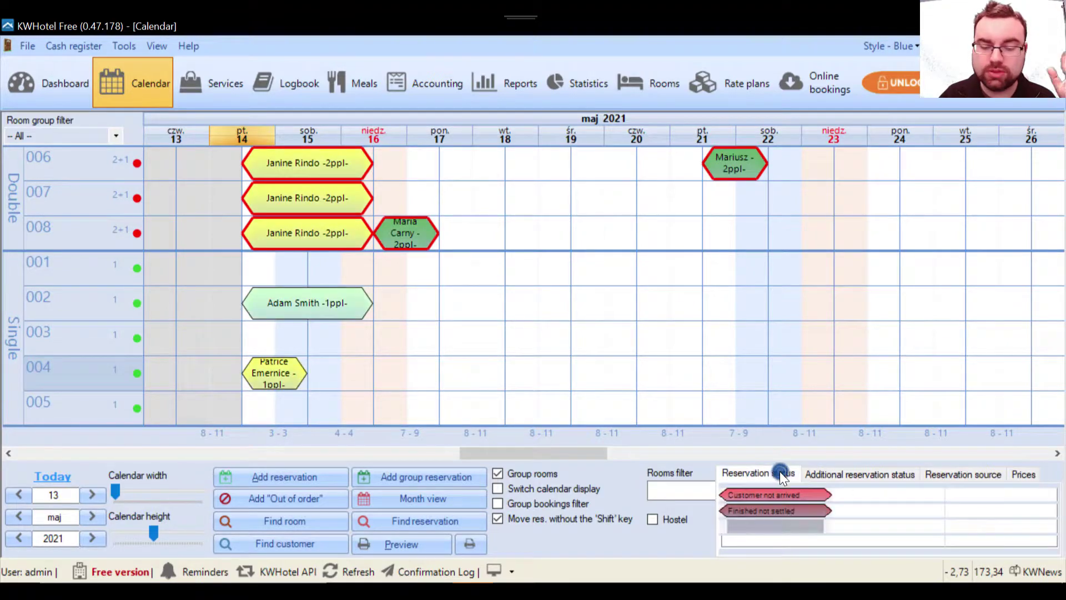
pyautogui.click(980, 473)
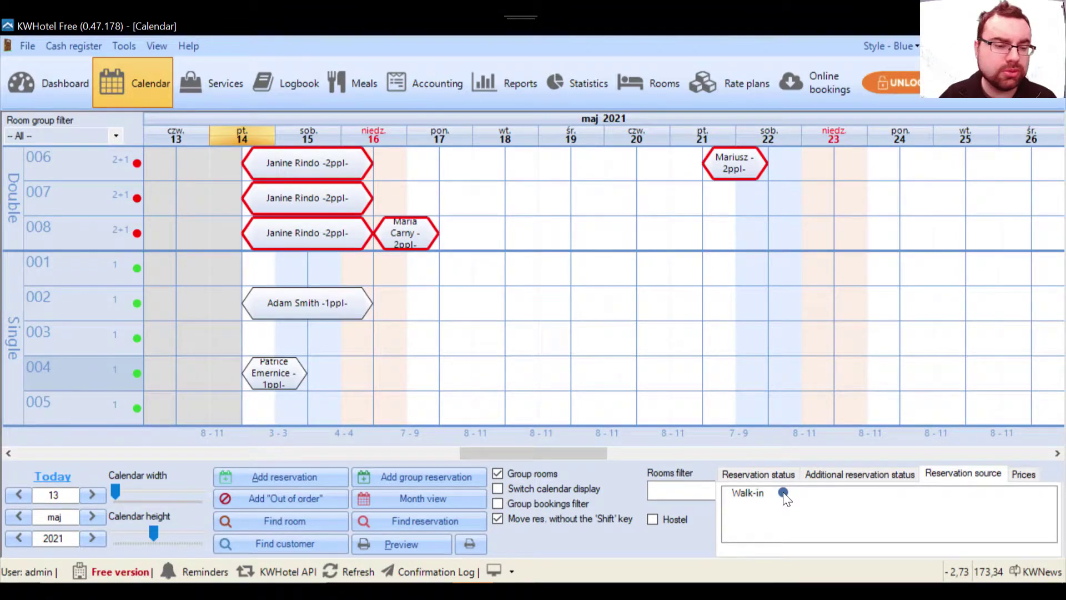
# - Set the Walk-in reservation source's colour to light orange in the reservation sources editor and save it
pyautogui.click(132, 47)
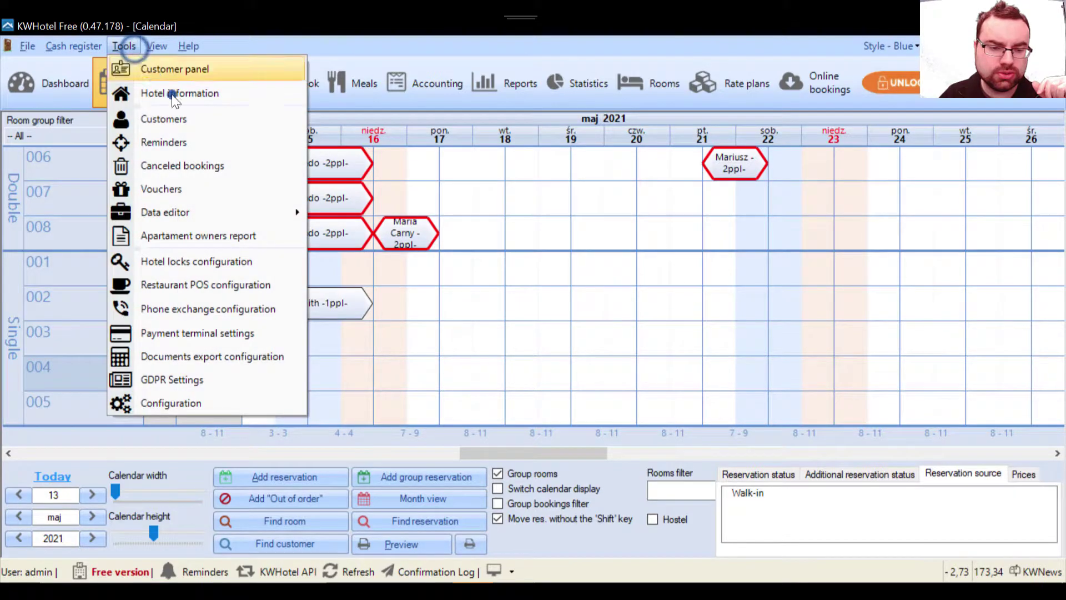
pyautogui.moveTo(211, 217)
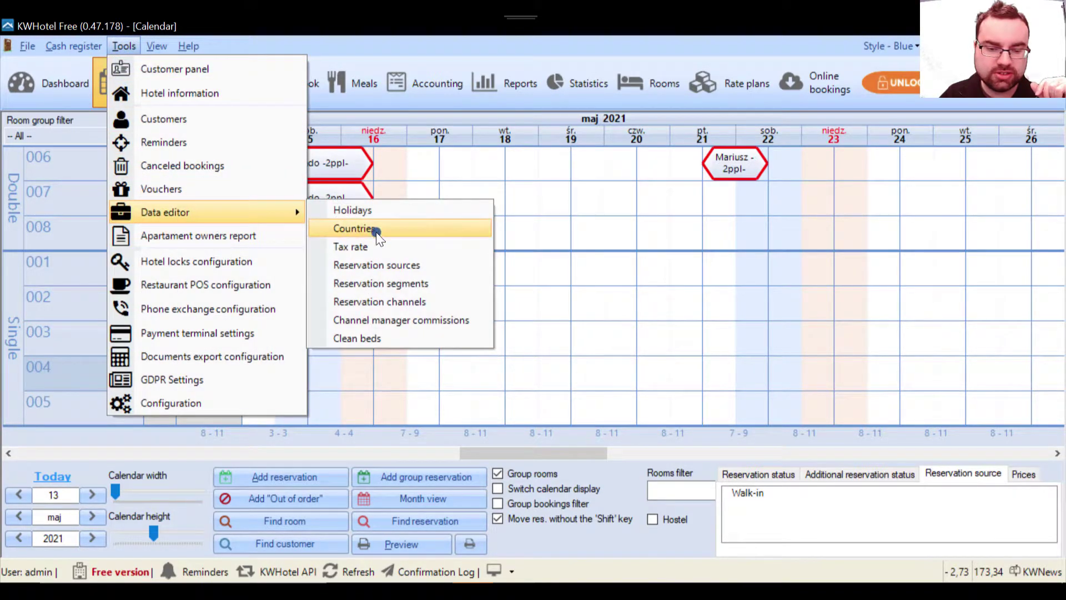
pyautogui.click(389, 266)
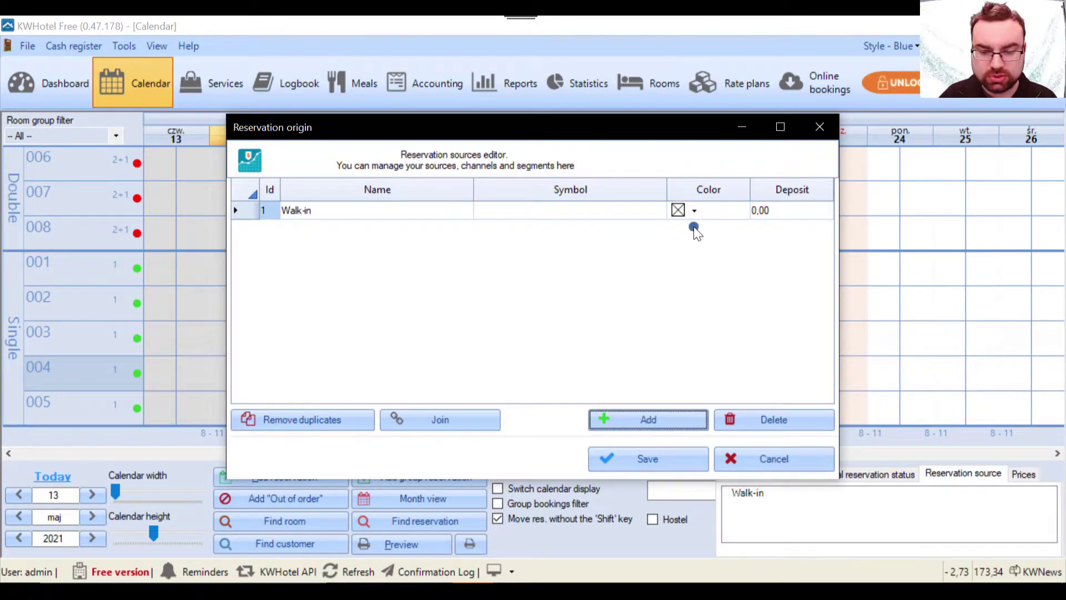
pyautogui.click(694, 211)
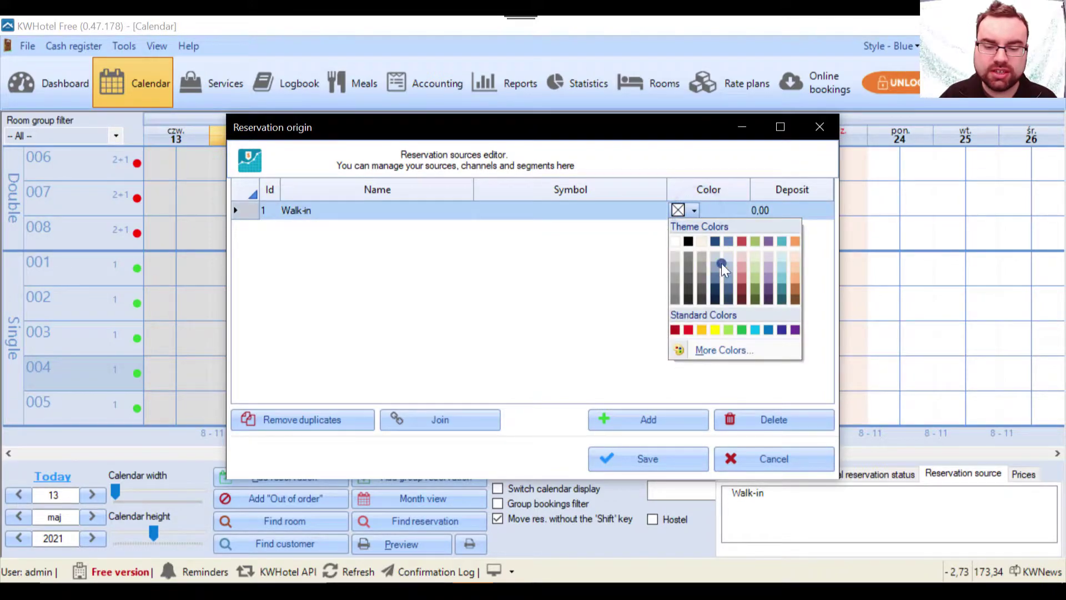
pyautogui.click(797, 278)
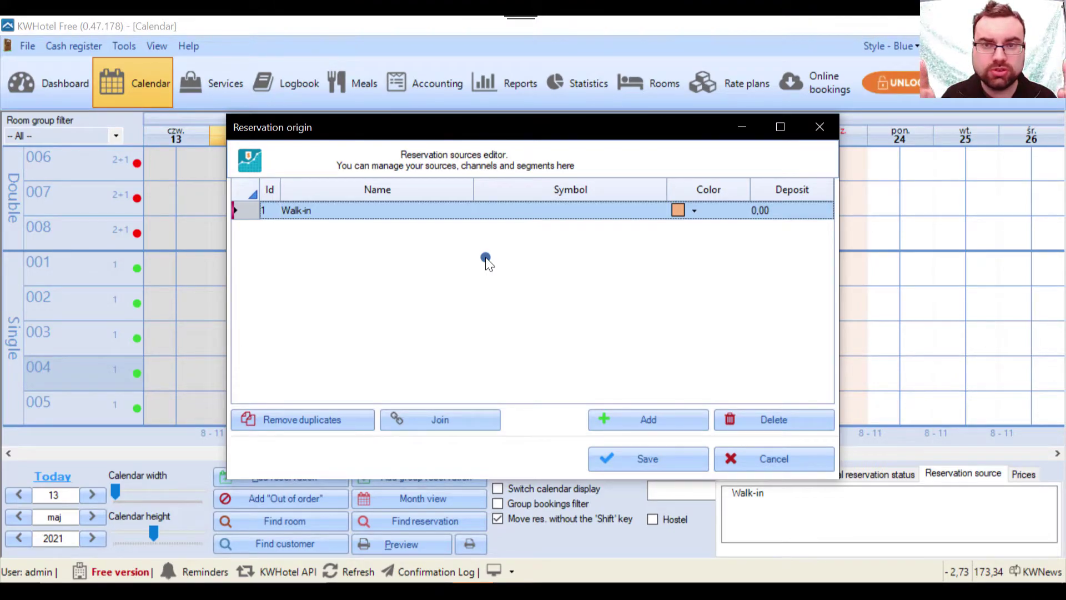
pyautogui.click(637, 459)
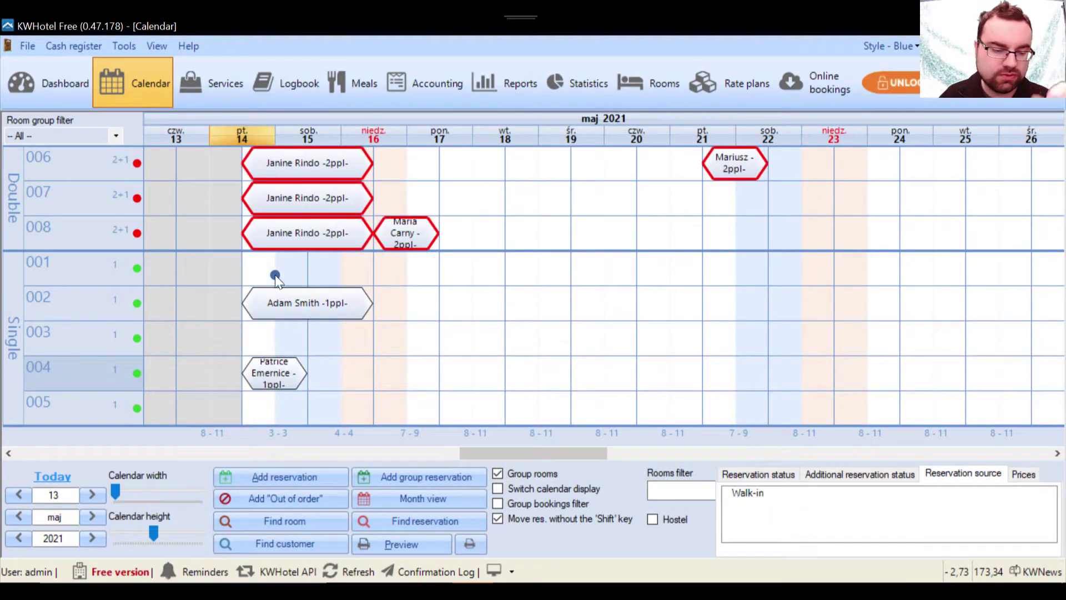
# - Check the details of the bookings starting on 14 May in rooms 008 and 002
pyautogui.click(291, 237)
pyautogui.moveTo(290, 238)
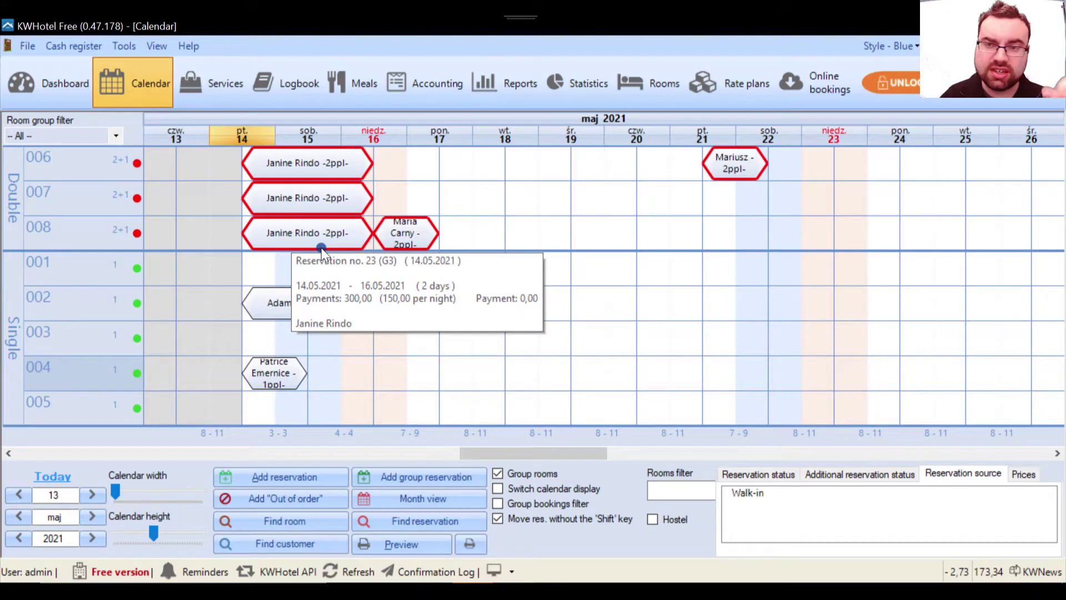
pyautogui.click(279, 312)
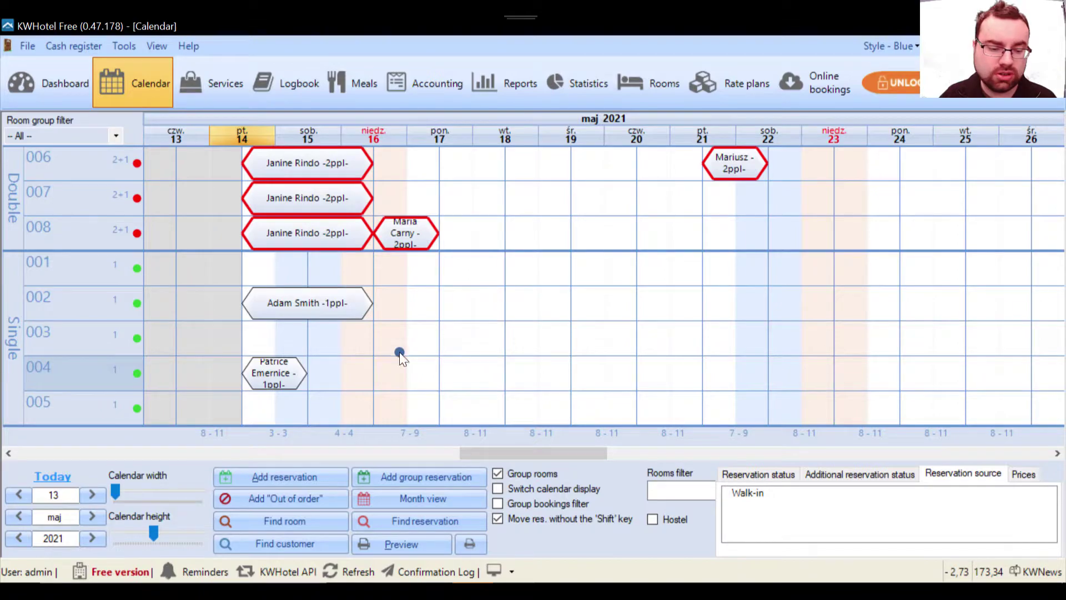
# - Display the Standard prices on the calendar, and return to the reservation status colours
pyautogui.click(1028, 472)
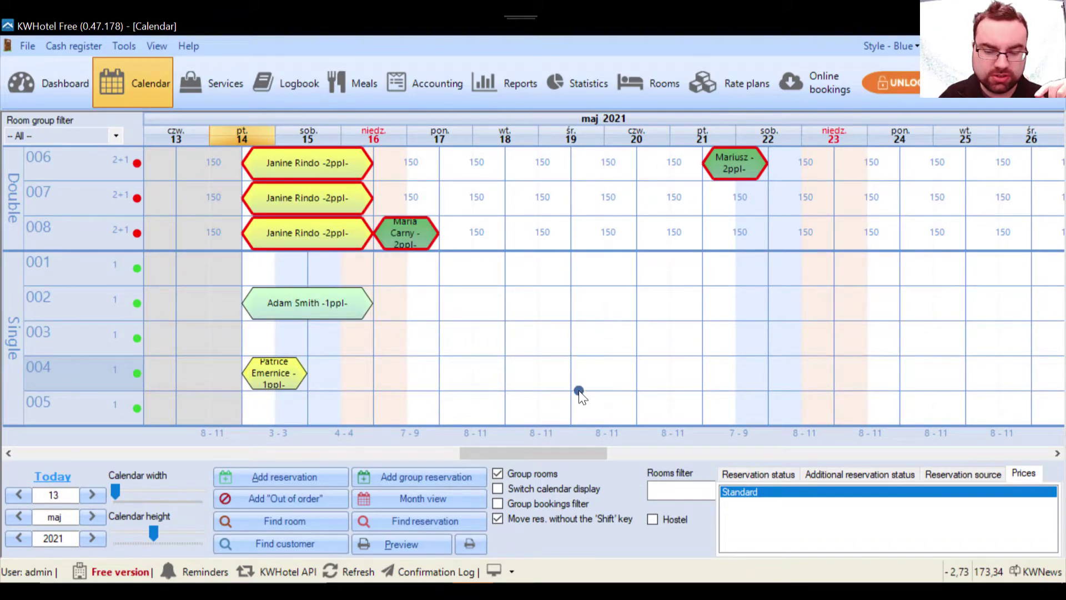
pyautogui.click(763, 473)
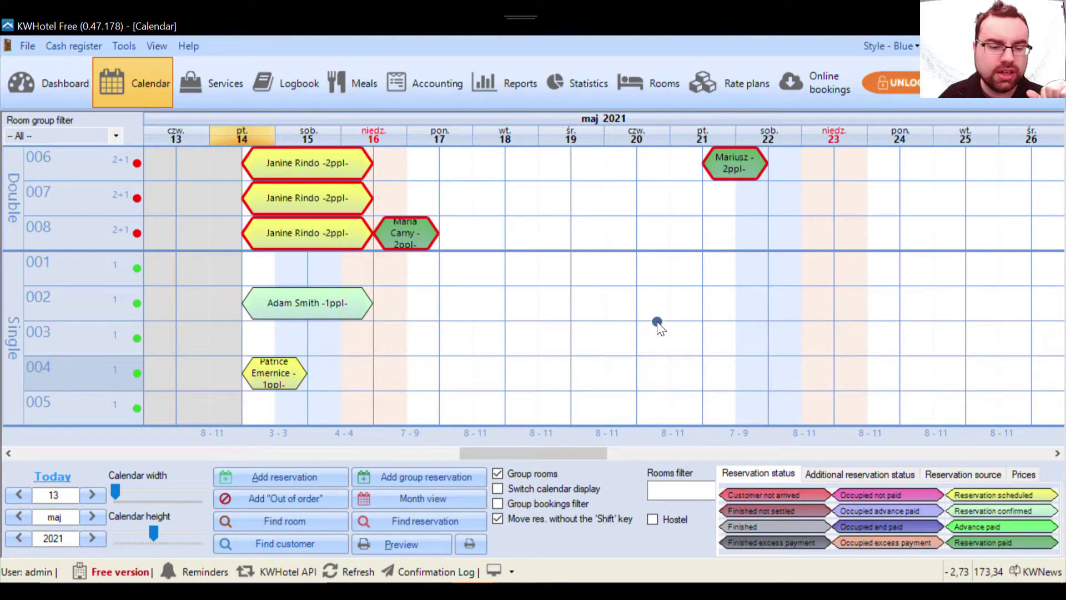
pyautogui.moveTo(414, 230)
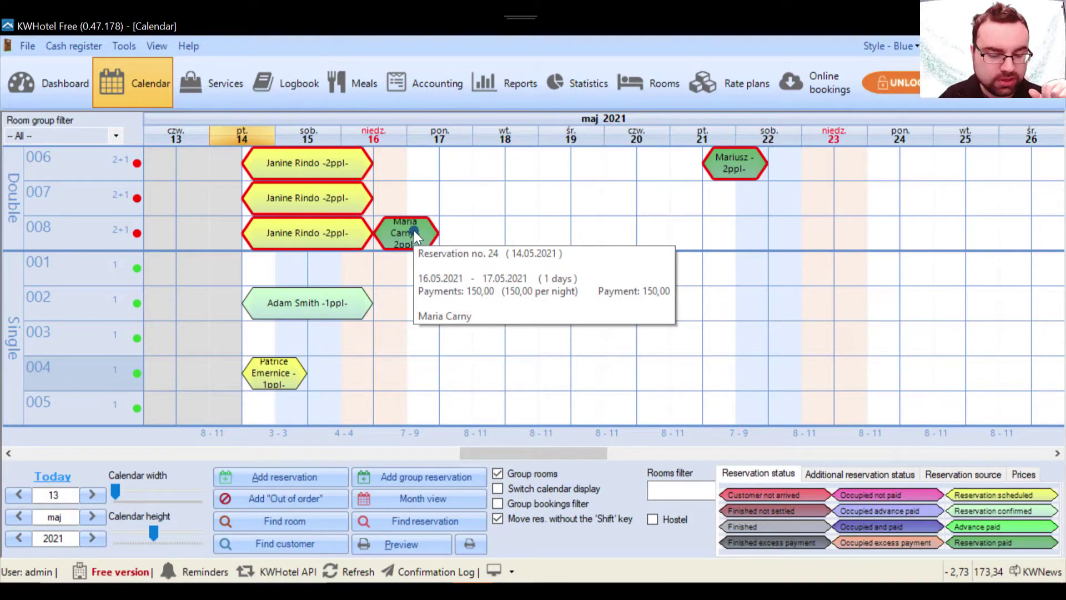
# - Open the month view of room availability, browse other months and return to May 2021
pyautogui.click(432, 502)
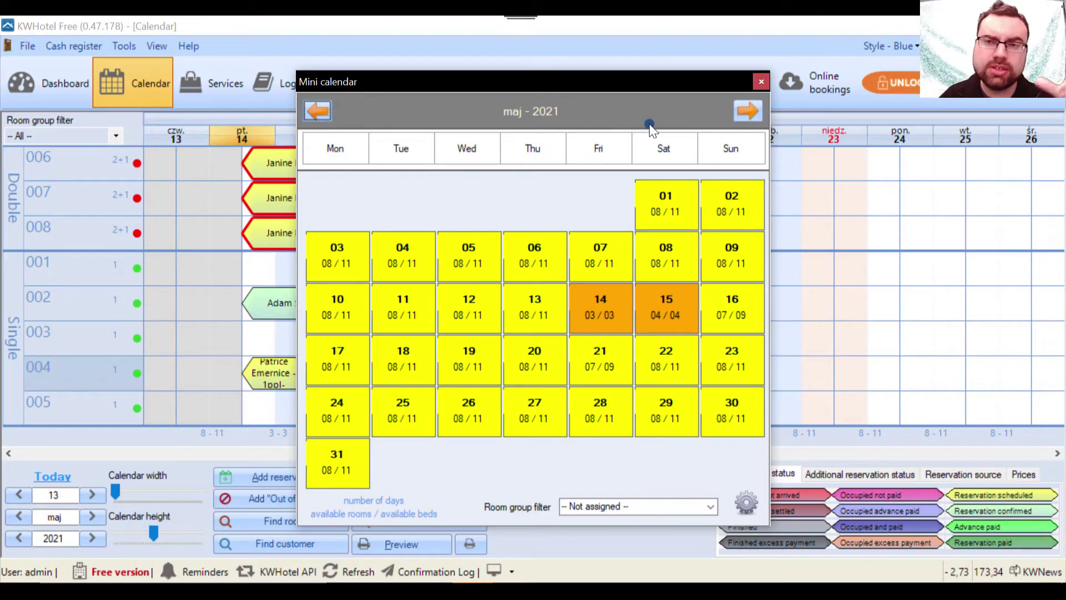
pyautogui.click(748, 114)
pyautogui.click(750, 115)
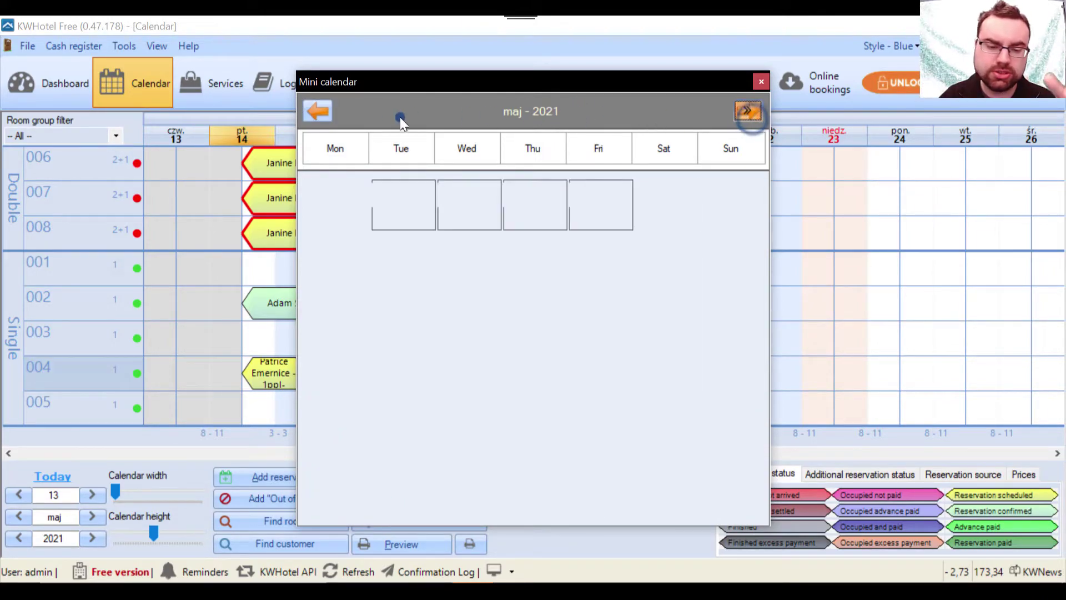
pyautogui.click(314, 114)
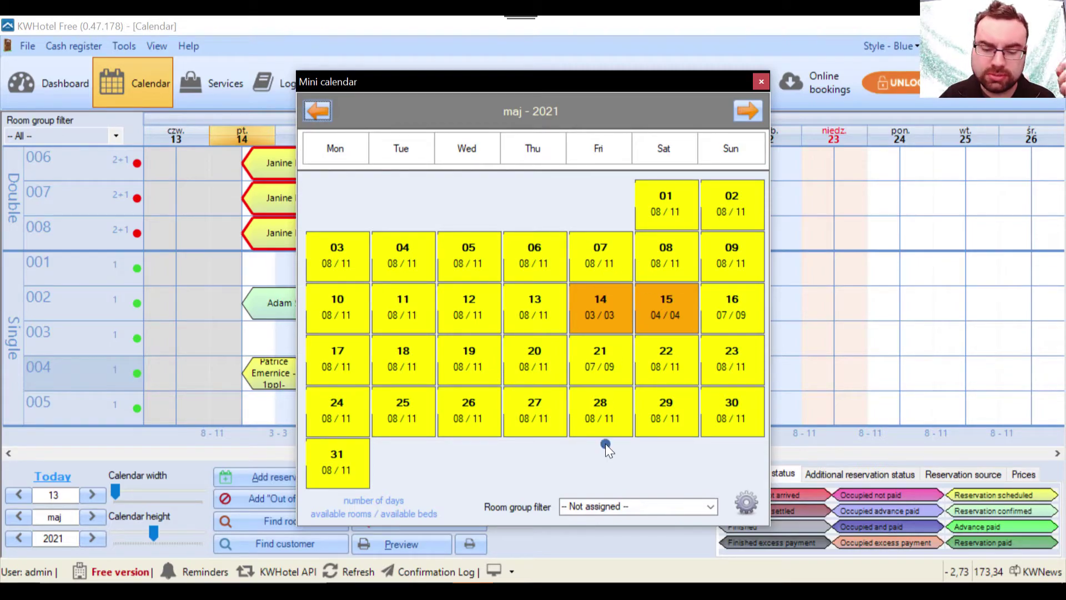
# - Open the mini calendar's settings and examine the availability thresholds and their assigned colours
pyautogui.click(743, 502)
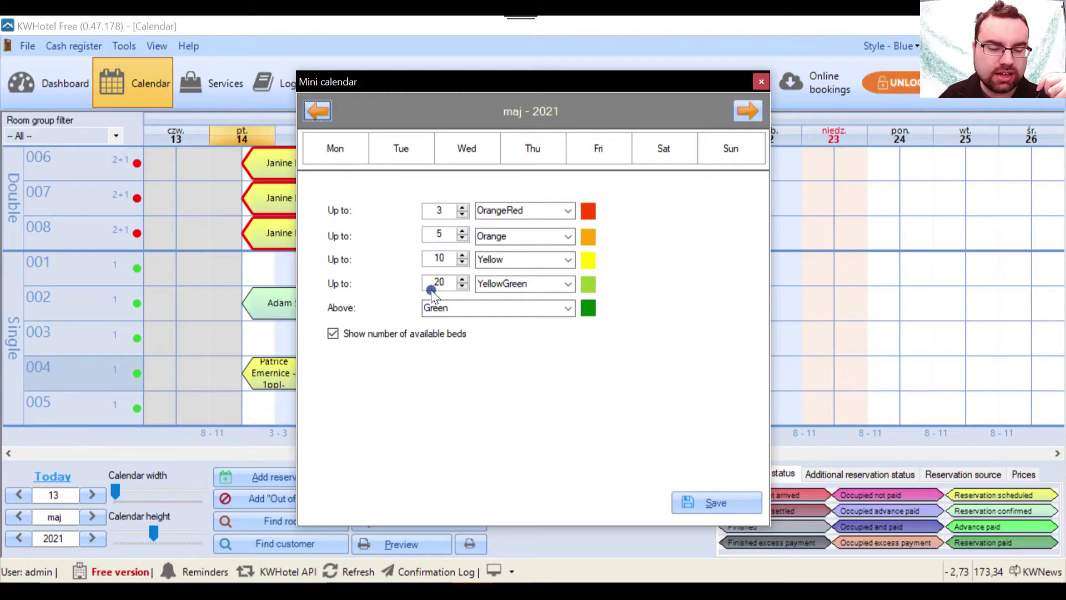
pyautogui.doubleClick(445, 209)
pyautogui.doubleClick(443, 234)
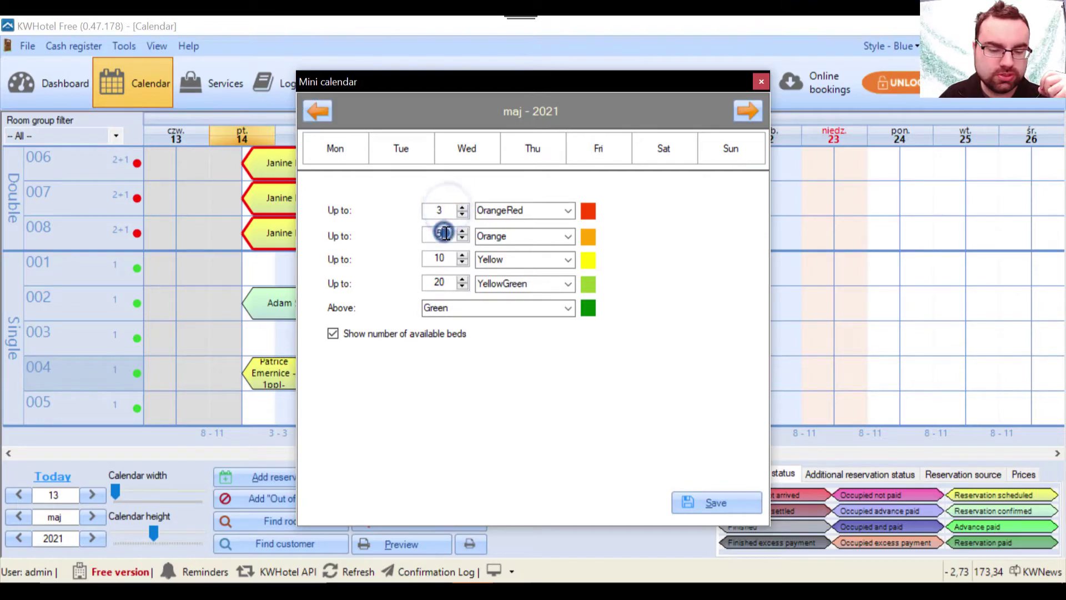
pyautogui.doubleClick(438, 257)
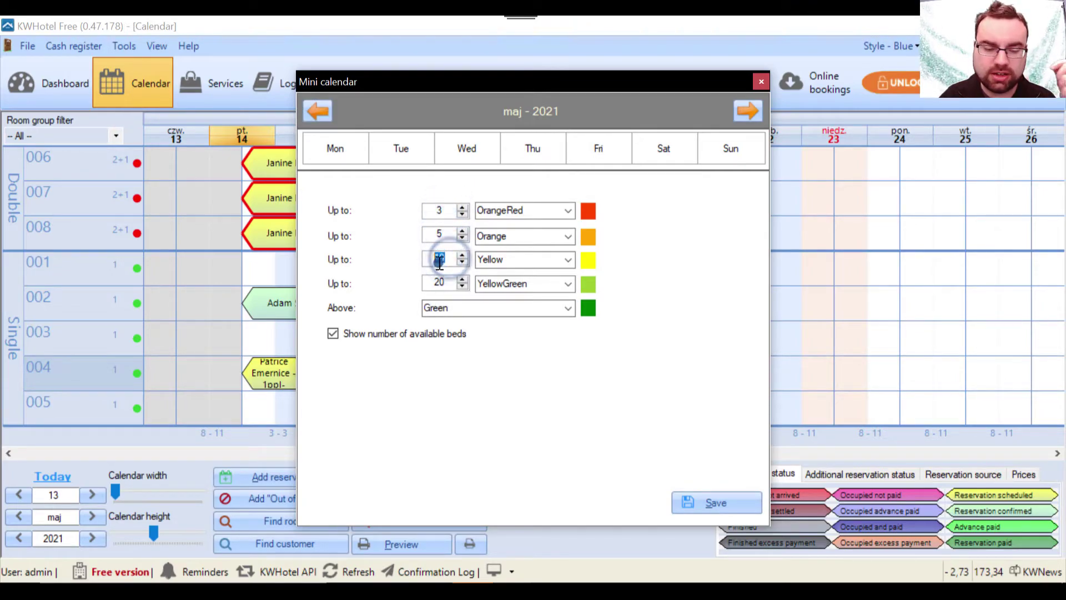
pyautogui.click(442, 285)
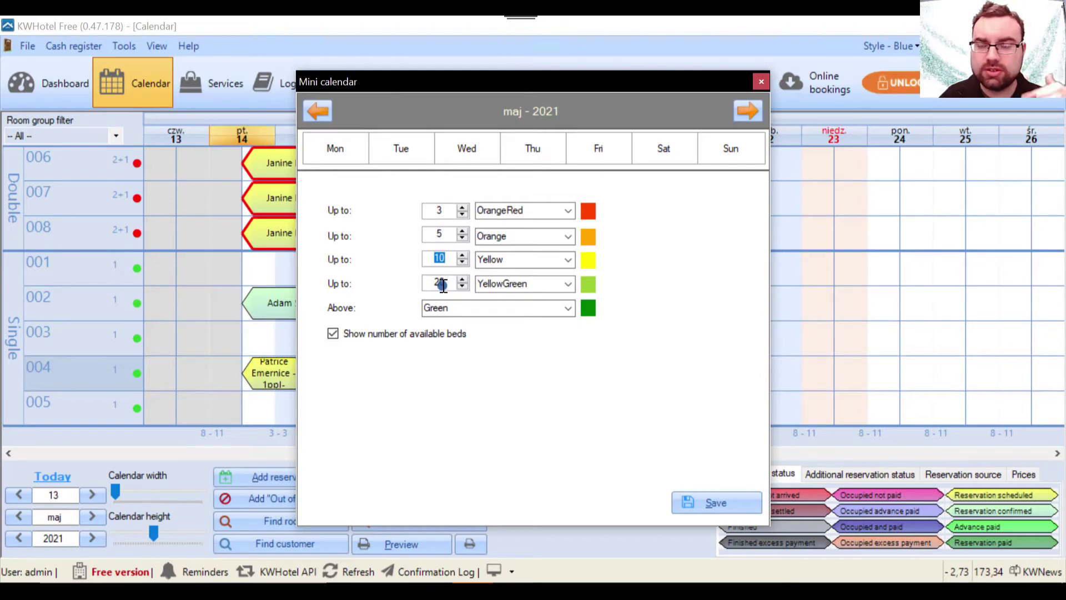
pyautogui.click(447, 212)
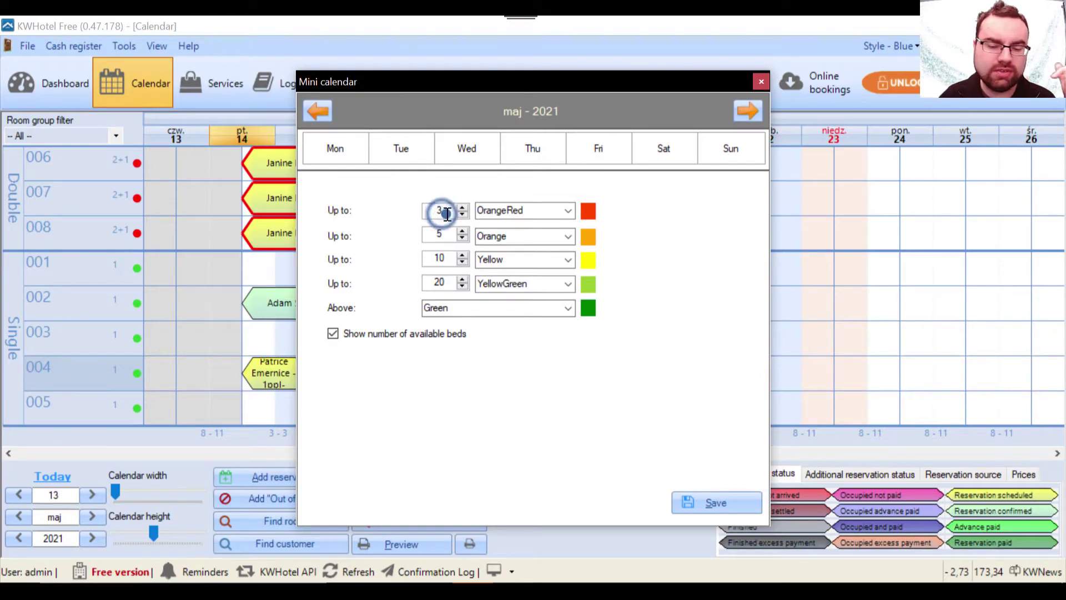
pyautogui.click(580, 230)
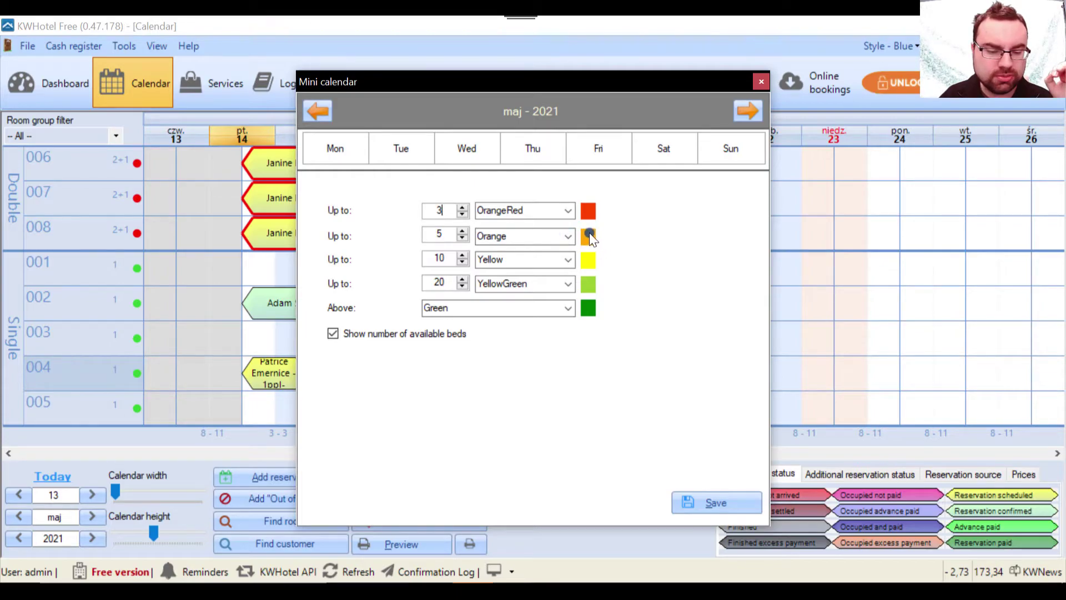
pyautogui.click(716, 501)
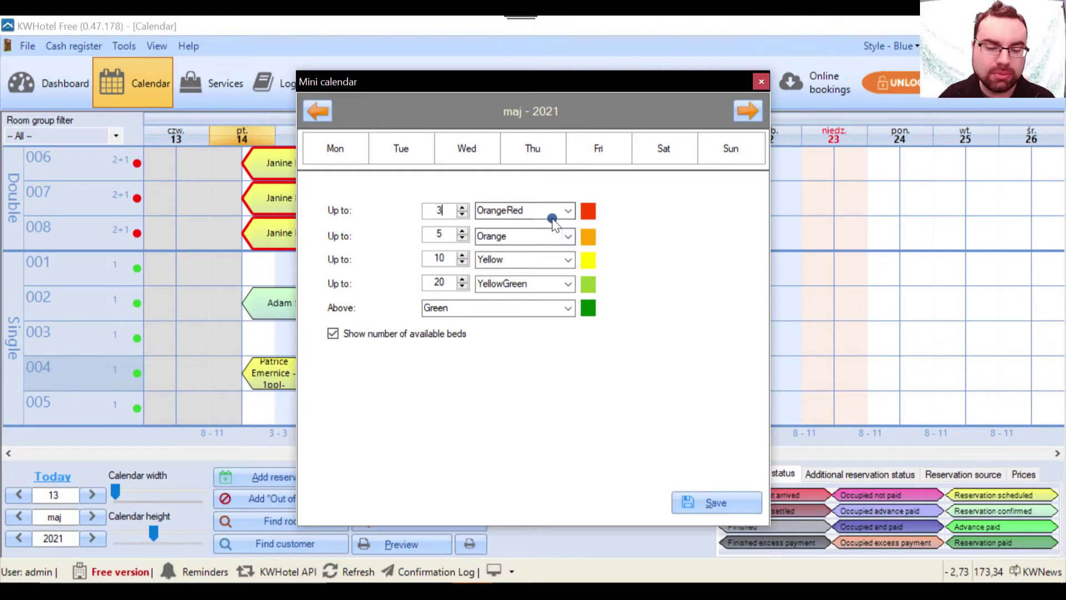
# - Save the mini calendar's settings and filter the May 2021 availability to the Double room group
pyautogui.click(692, 502)
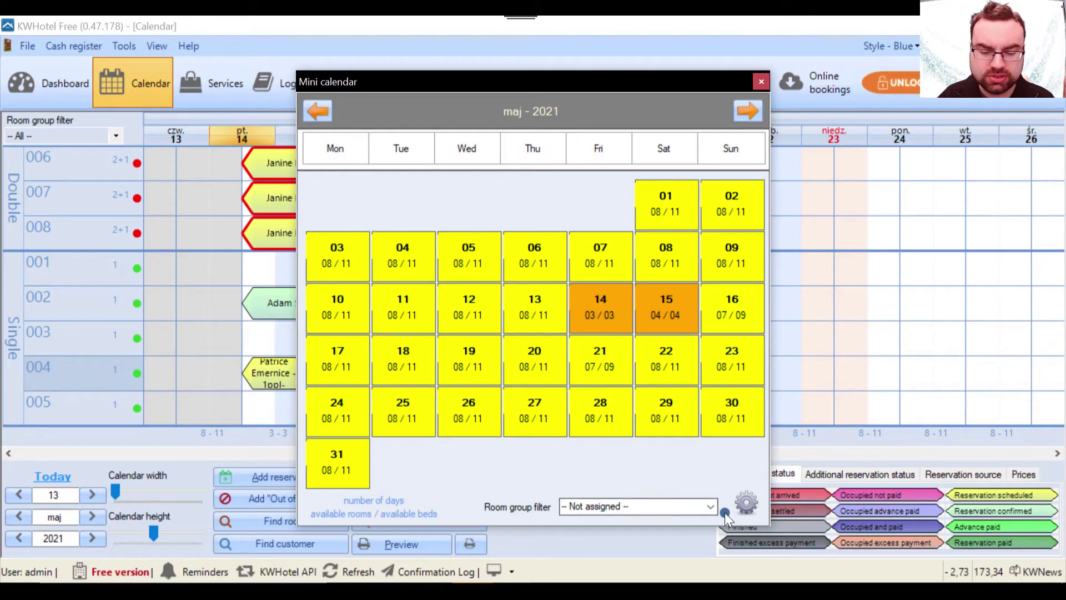
pyautogui.click(711, 506)
pyautogui.click(622, 533)
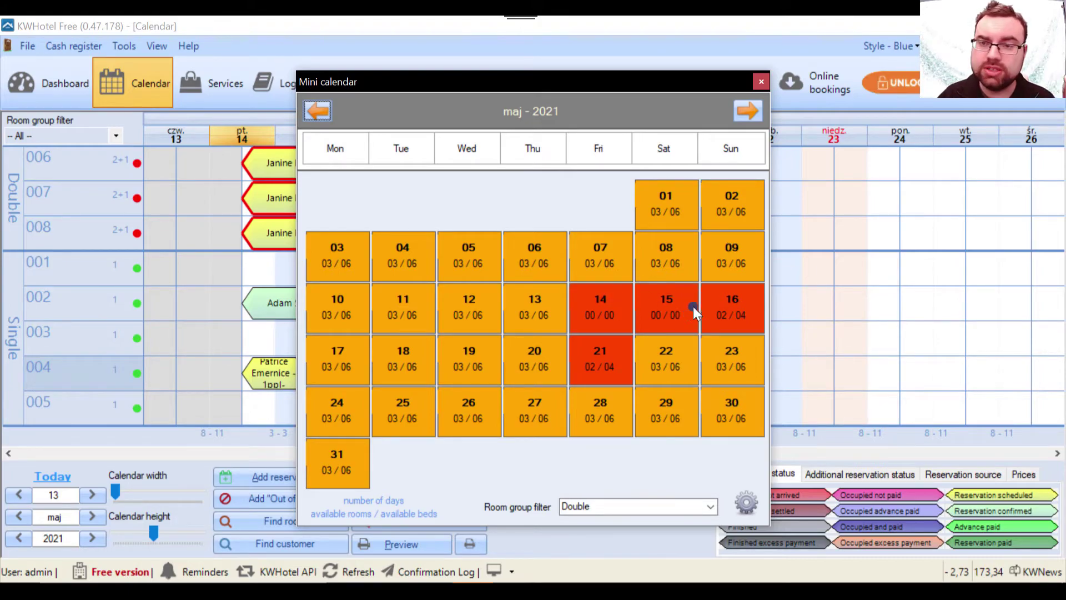
pyautogui.click(607, 314)
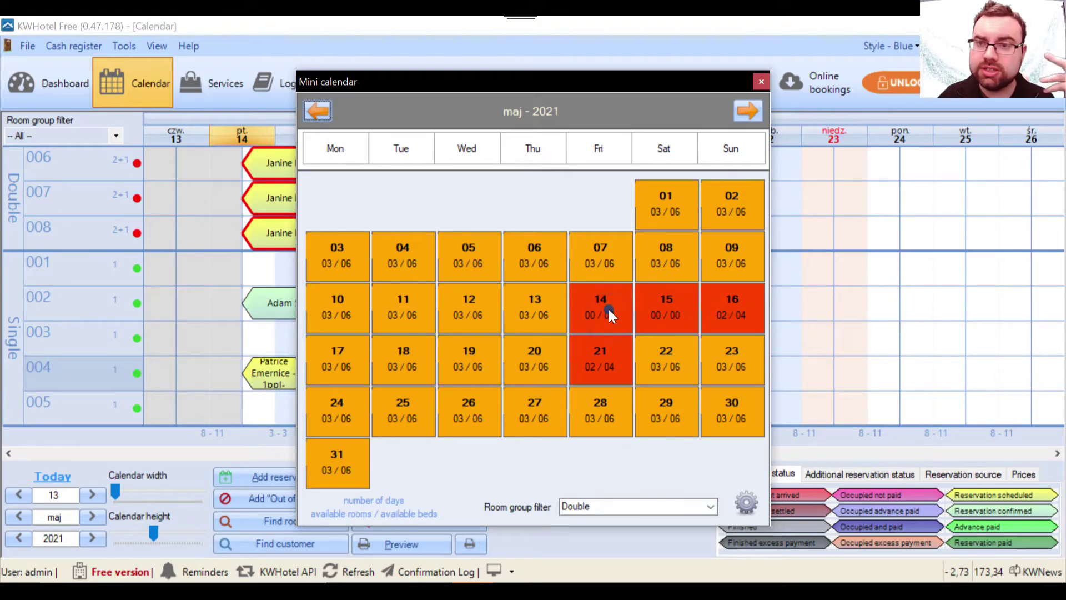
# - Reset the mini calendar's room group filter to Not assigned and close the month view
pyautogui.click(711, 505)
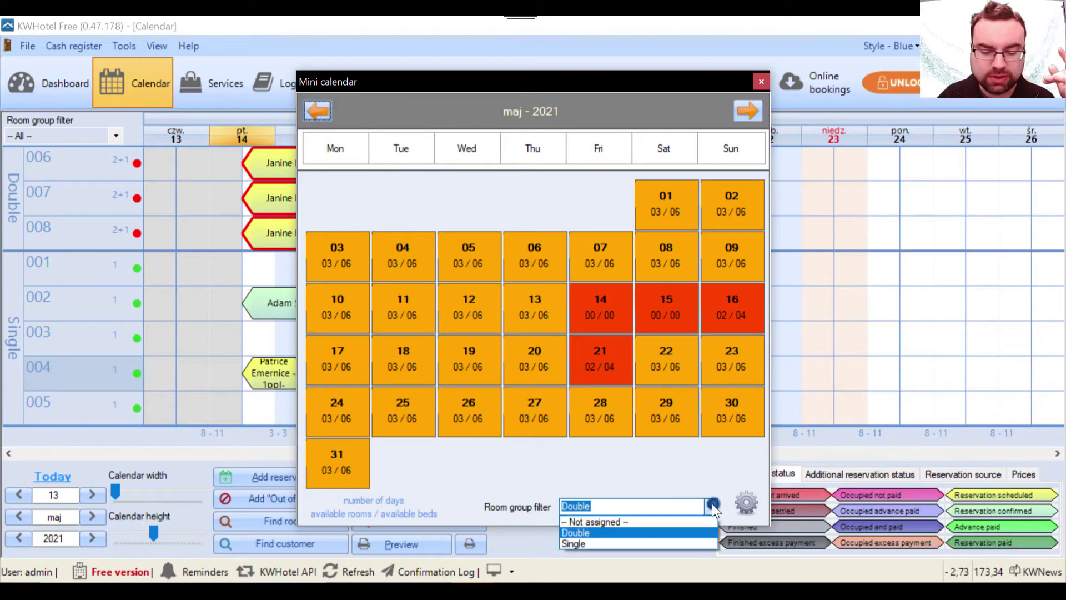
pyautogui.click(613, 523)
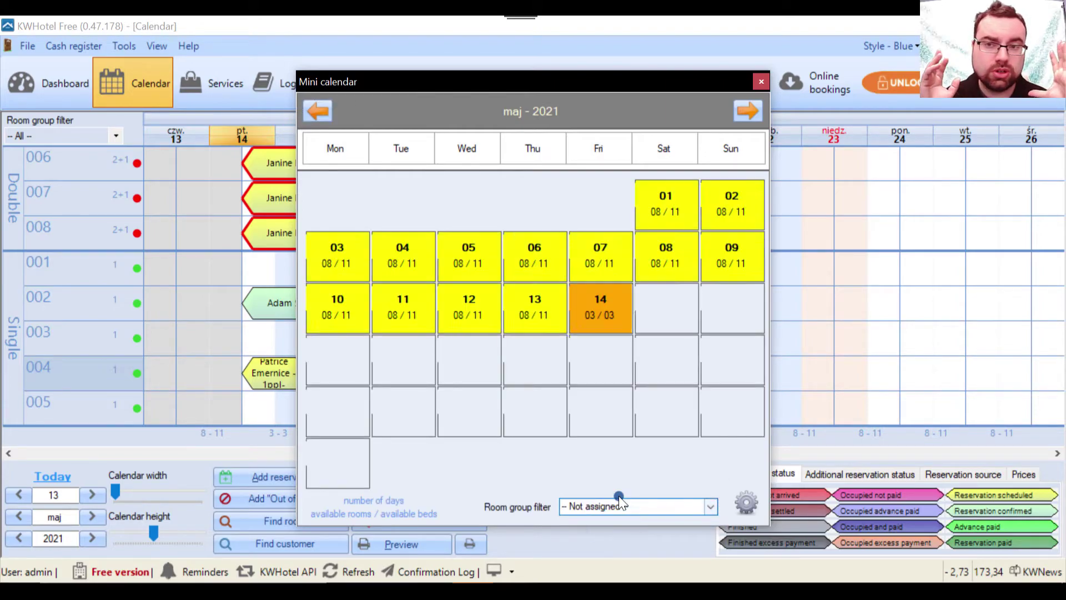
pyautogui.click(549, 341)
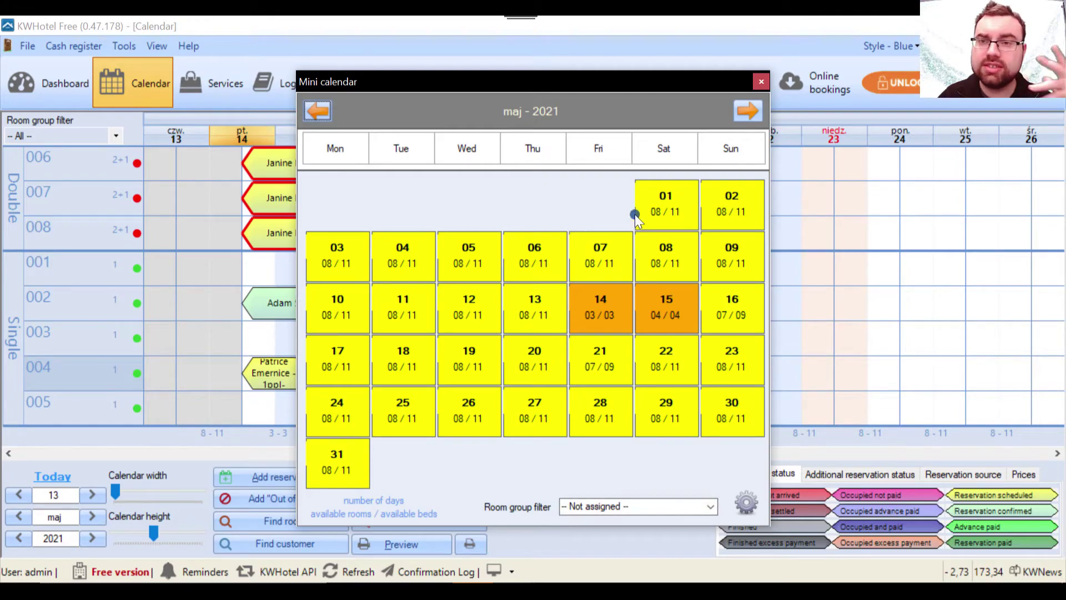
pyautogui.click(759, 83)
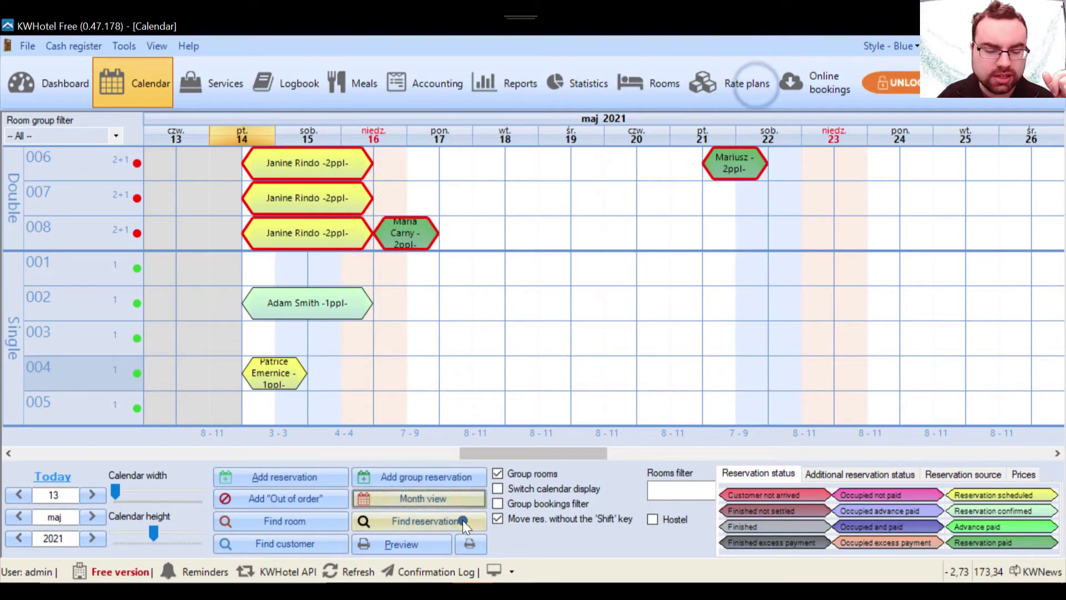
# - Examine the options for finding a reservation by its number, online number or date, and close the search without running it
pyautogui.click(434, 522)
pyautogui.click(607, 267)
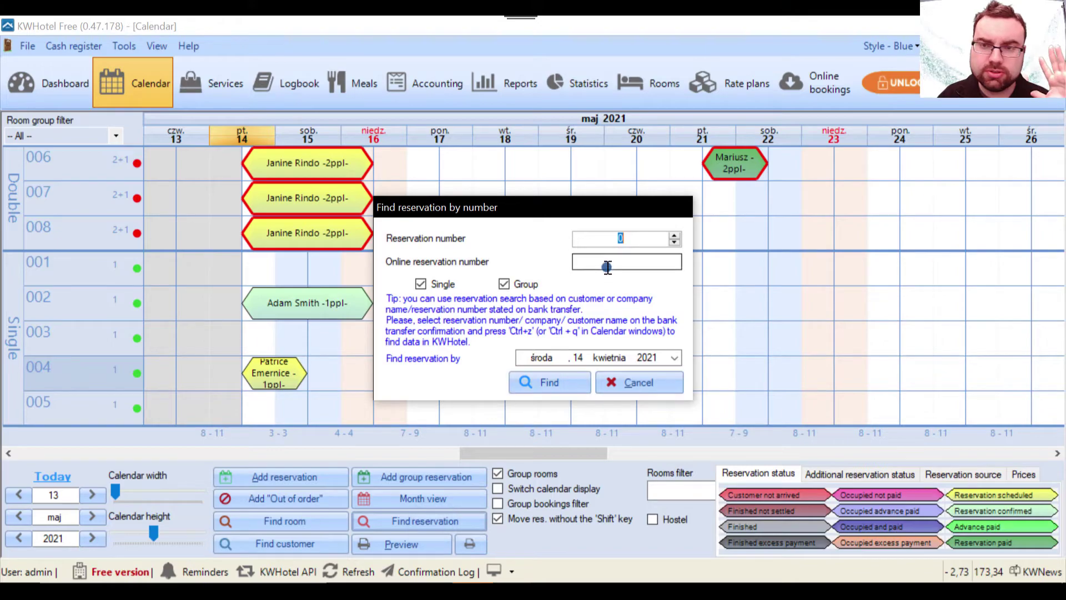
pyautogui.click(625, 380)
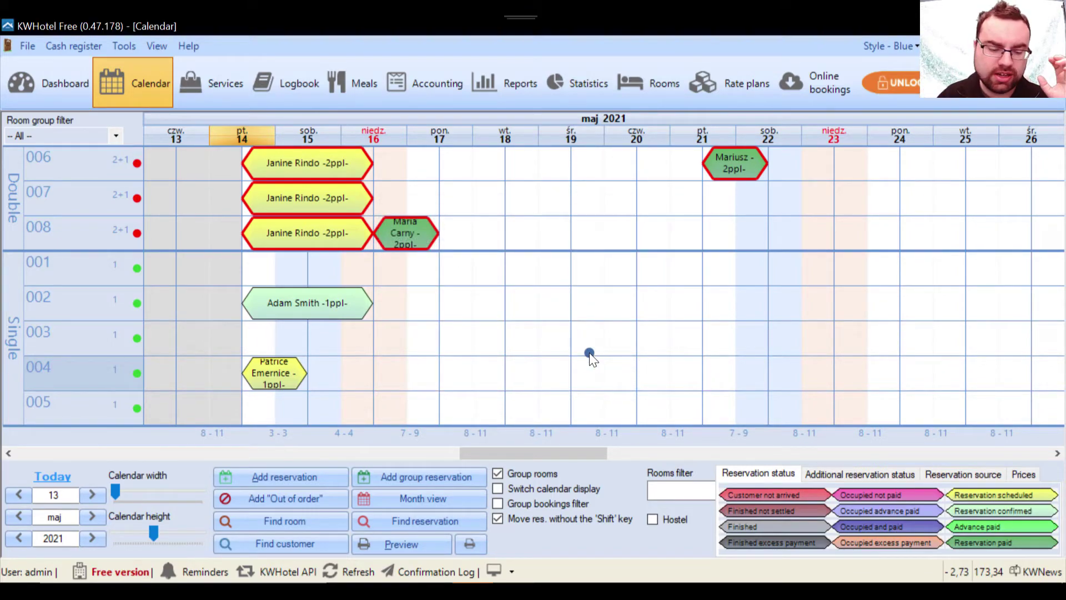
pyautogui.click(367, 520)
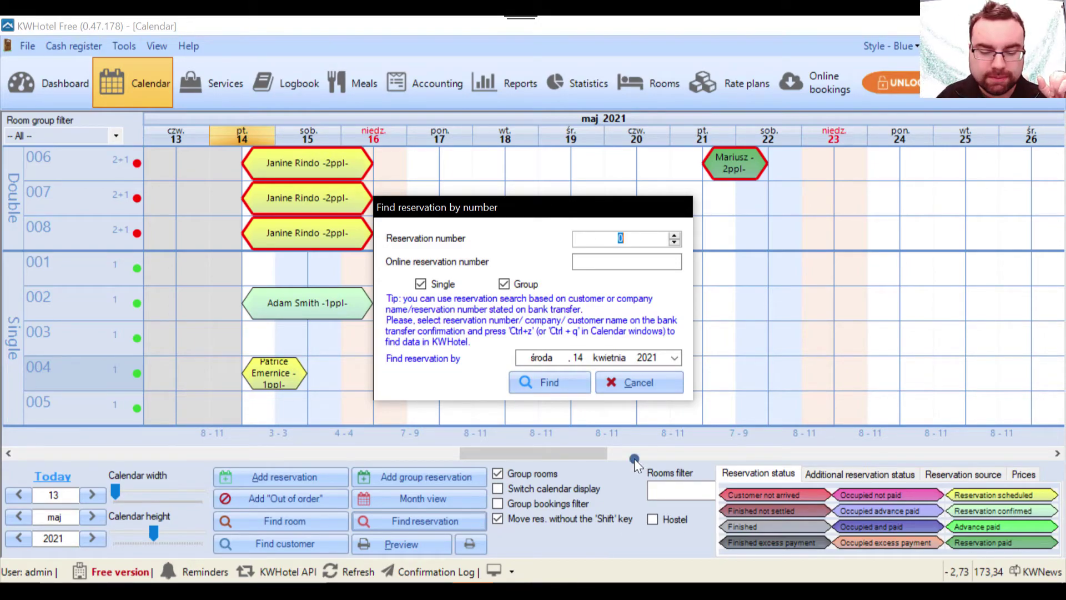
pyautogui.click(647, 382)
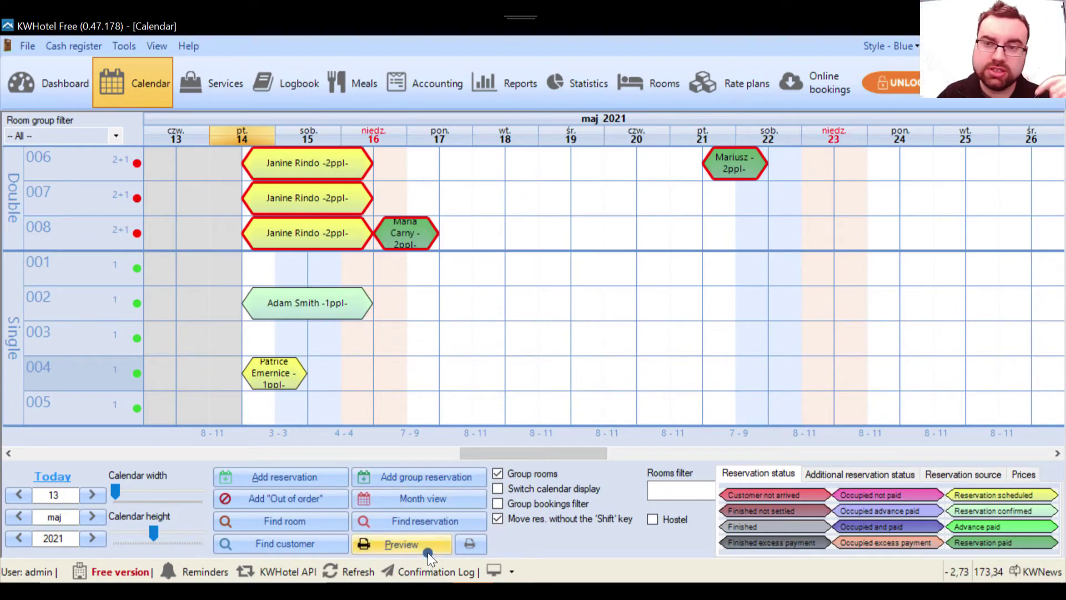
# - View the calendar's print preview in a maximized window and close it
pyautogui.click(441, 545)
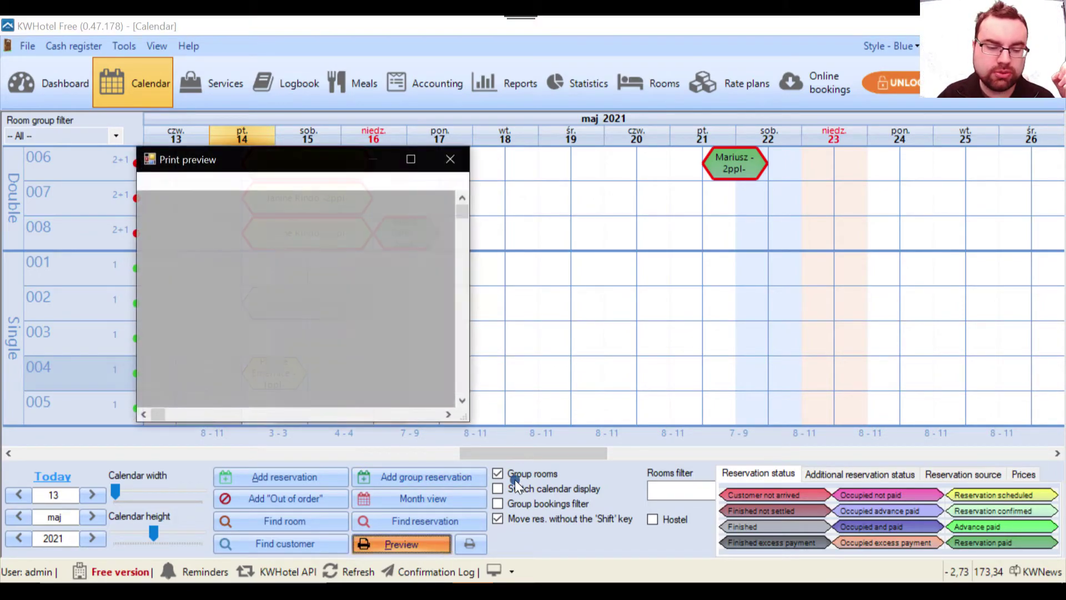
pyautogui.click(413, 161)
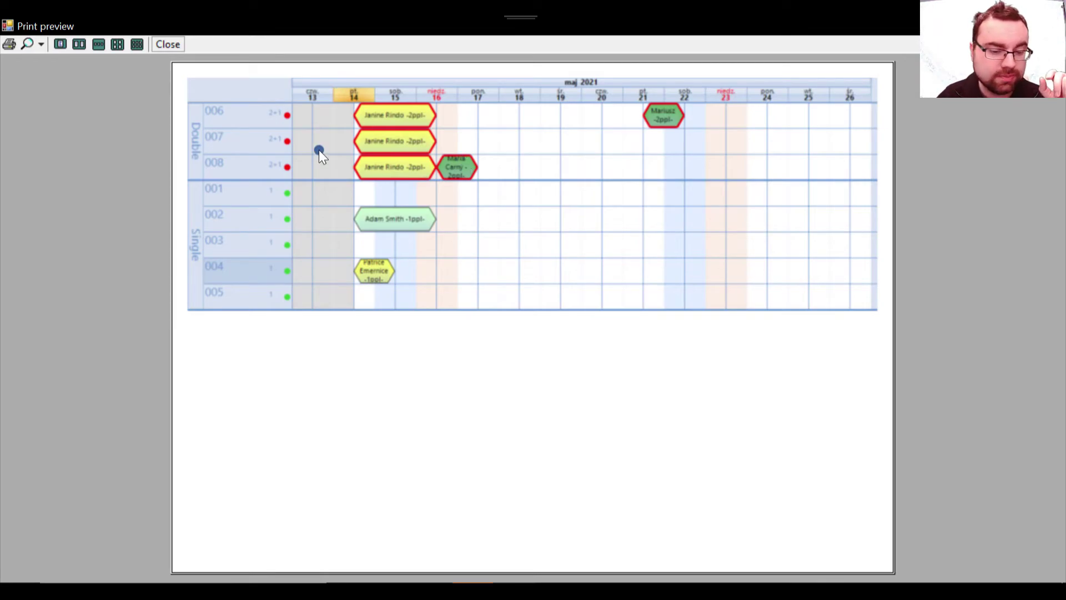
pyautogui.click(167, 44)
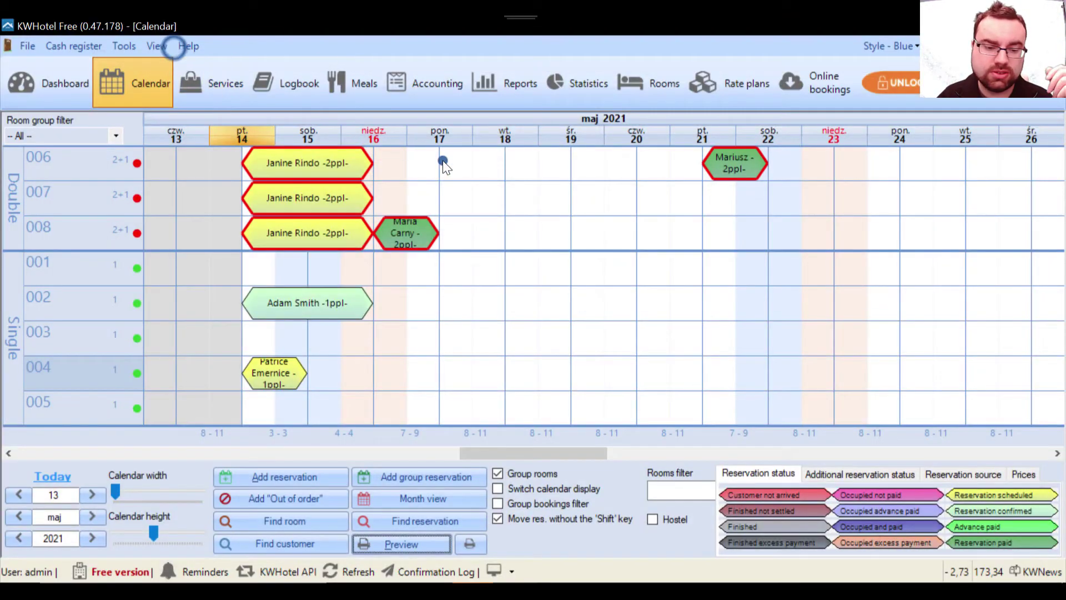